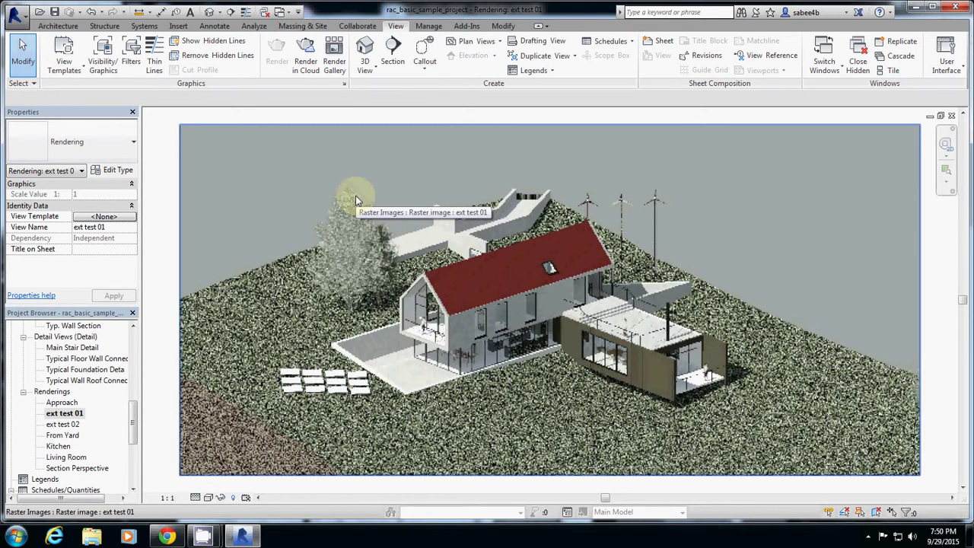
# Open the default 3D view of the house from the View tab
pyautogui.click(483, 320)
pyautogui.rightClick(483, 308)
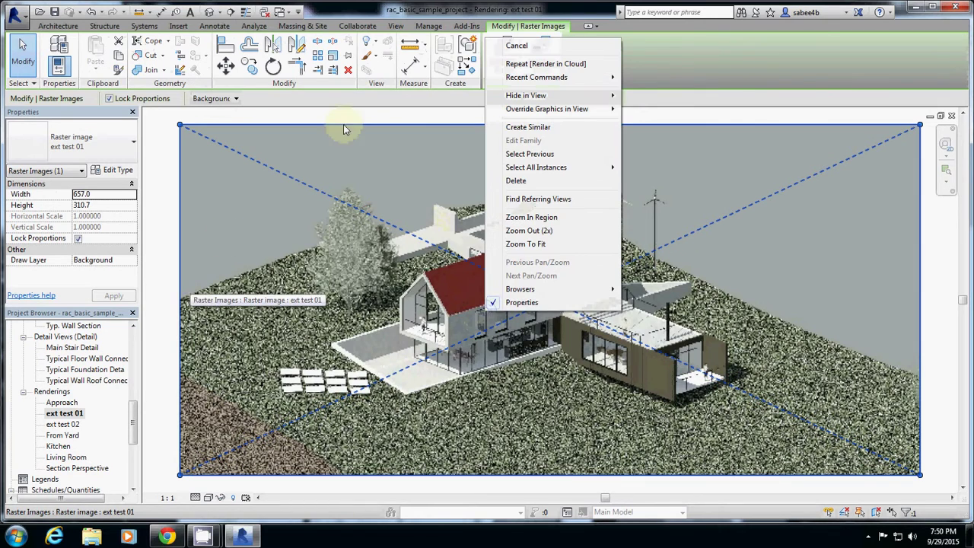
pyautogui.click(396, 26)
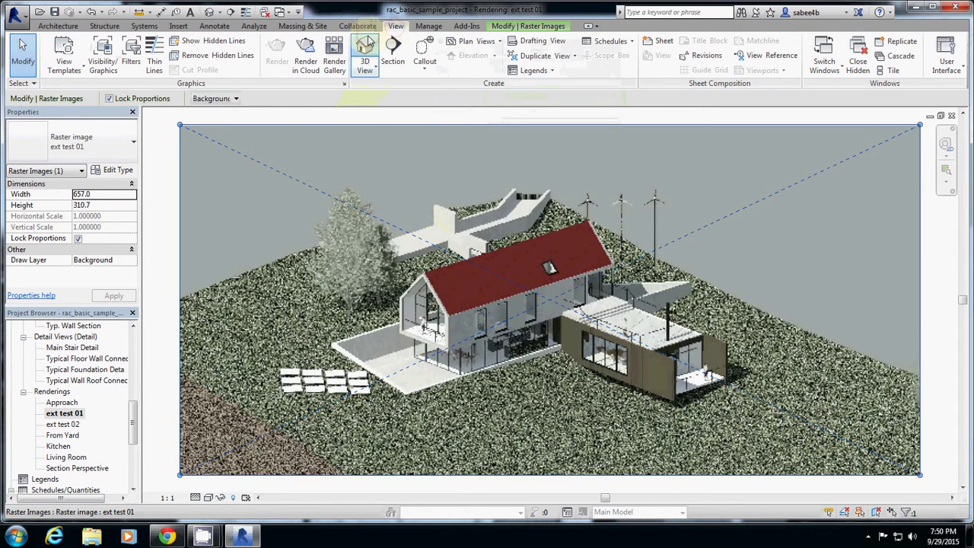
pyautogui.click(366, 47)
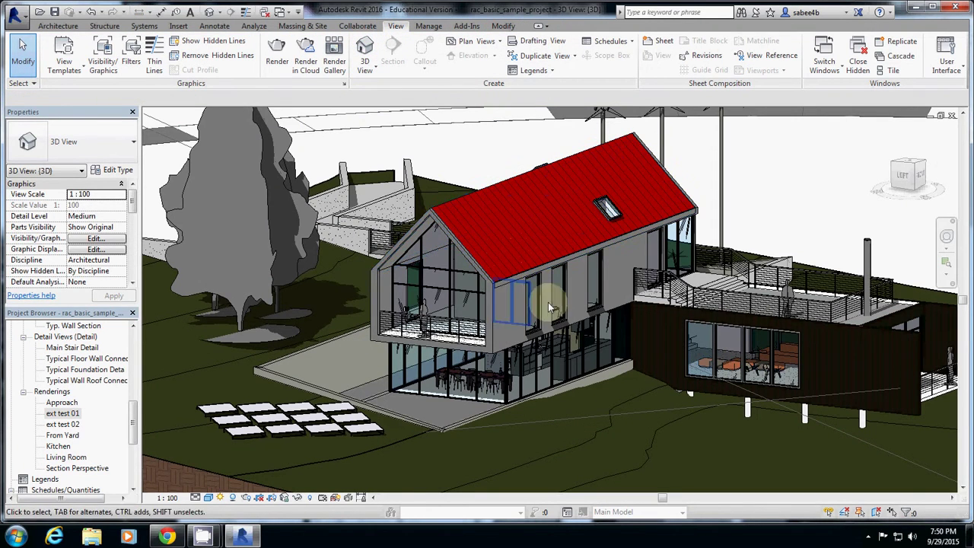
# Orbit the camera down to a low exterior angle with the tree forward and the house centred
pyautogui.keyDown('shift'); pyautogui.moveTo(548, 302); pyautogui.dragTo(522, 297, button='middle'); pyautogui.keyUp('shift')
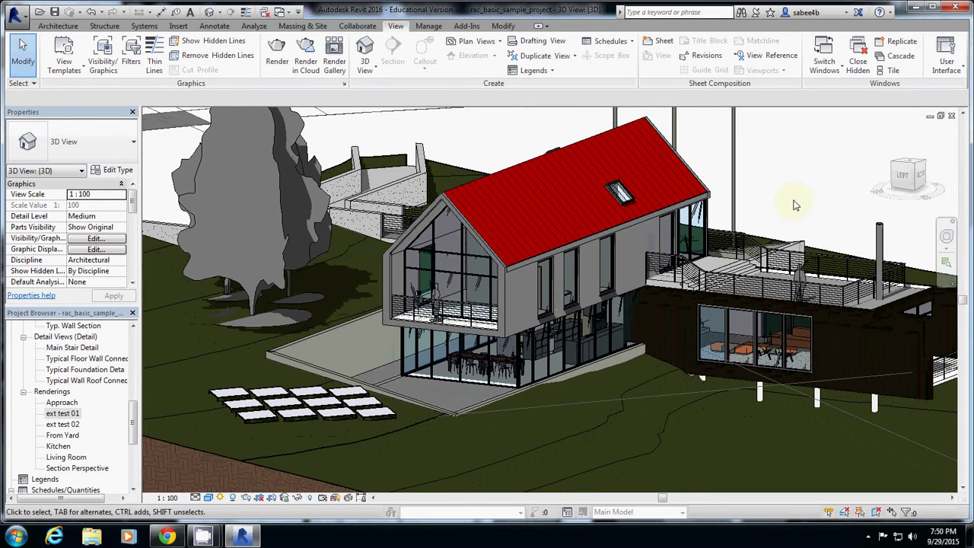
pyautogui.click(944, 261)
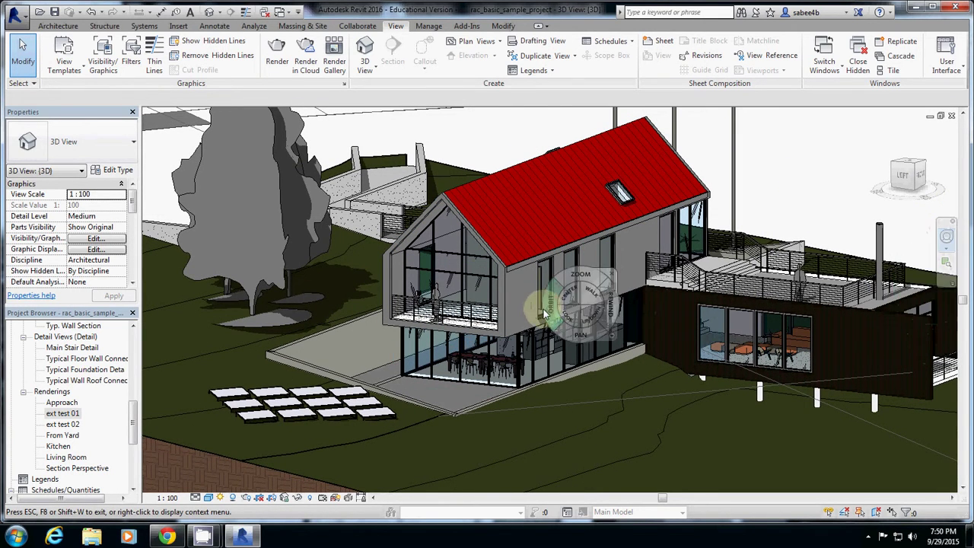
pyautogui.moveTo(545, 312); pyautogui.dragTo(480, 376)
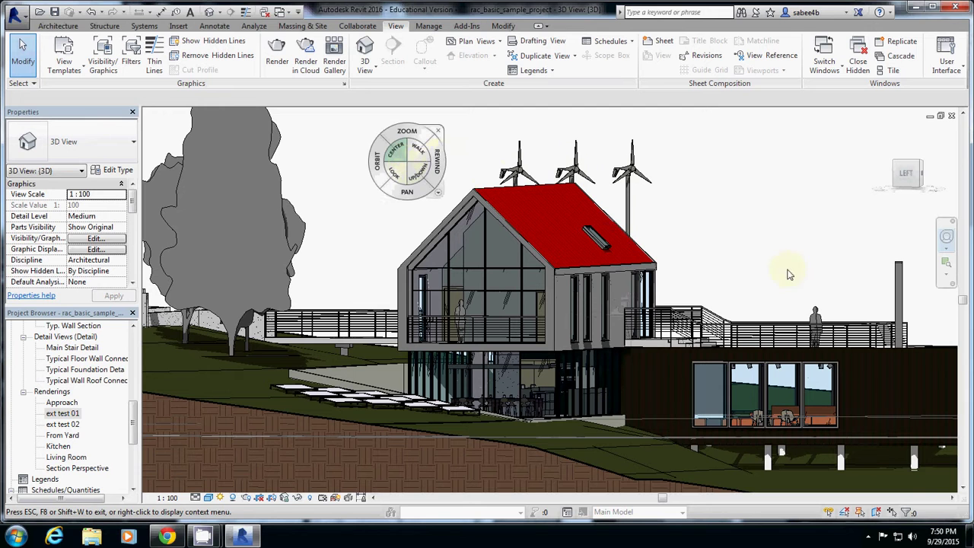
pyautogui.moveTo(575, 254); pyautogui.dragTo(426, 214)
pyautogui.moveTo(488, 233); pyautogui.dragTo(513, 265)
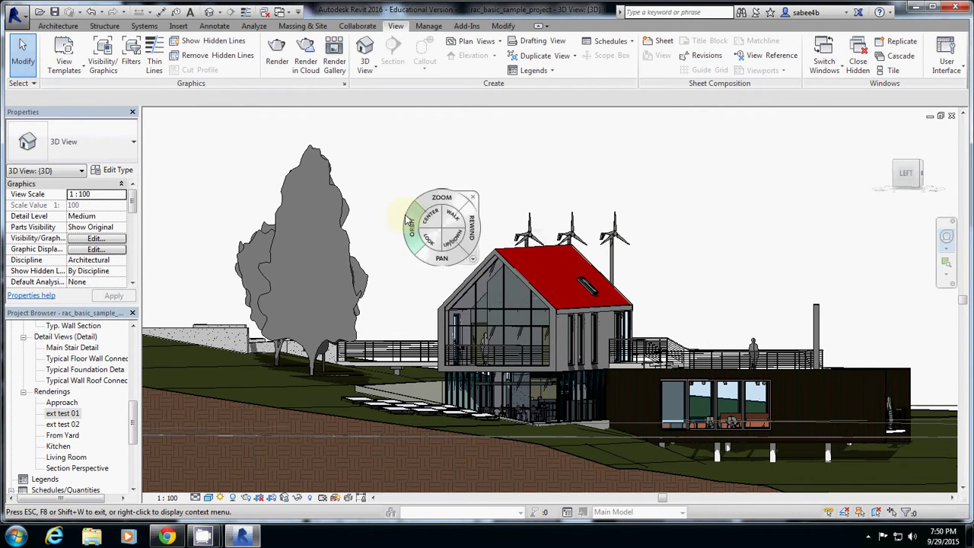
# Render the 3D view at Draft quality with Exterior: Sun only lighting and Few Clouds sky
pyautogui.press('Escape')
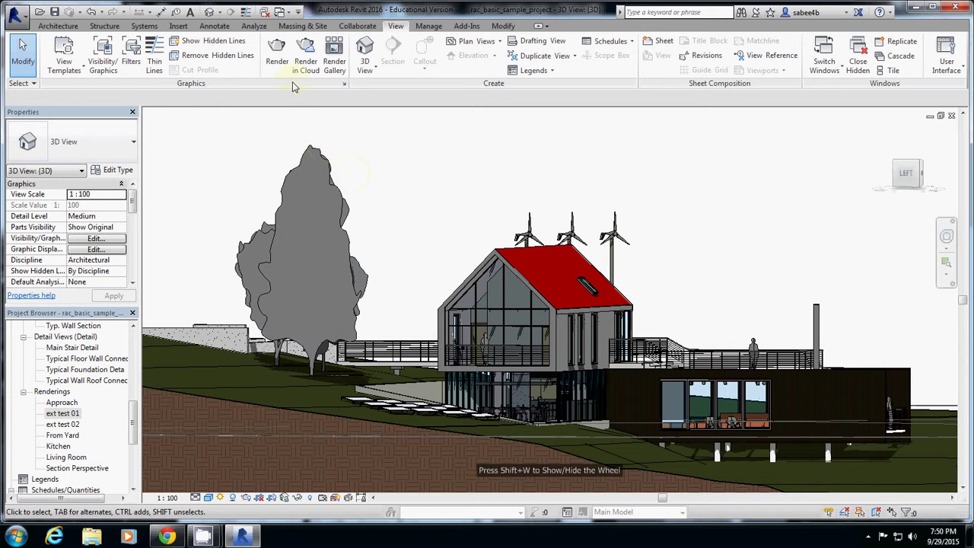
pyautogui.click(276, 56)
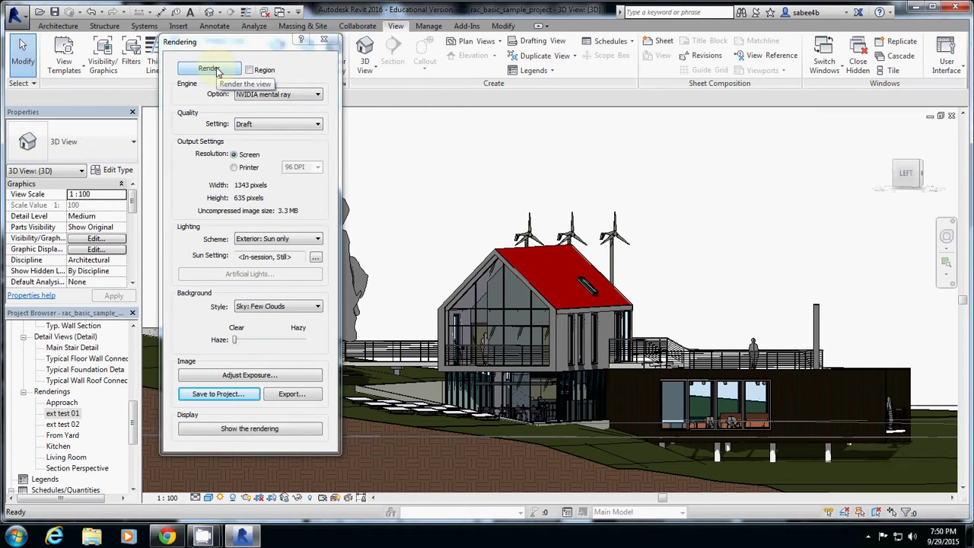
pyautogui.click(217, 70)
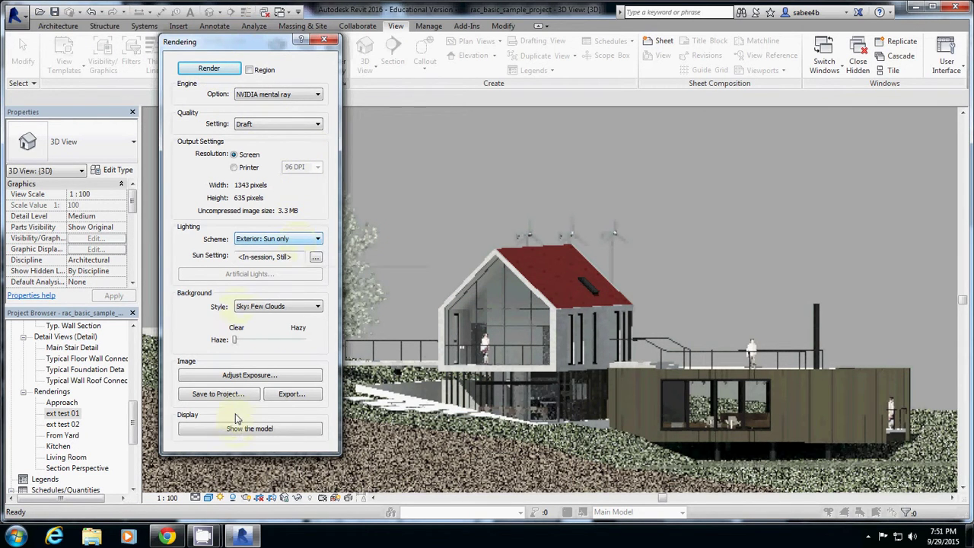
# Save the rendering to the project under the name 'ext test 03'
pyautogui.click(219, 394)
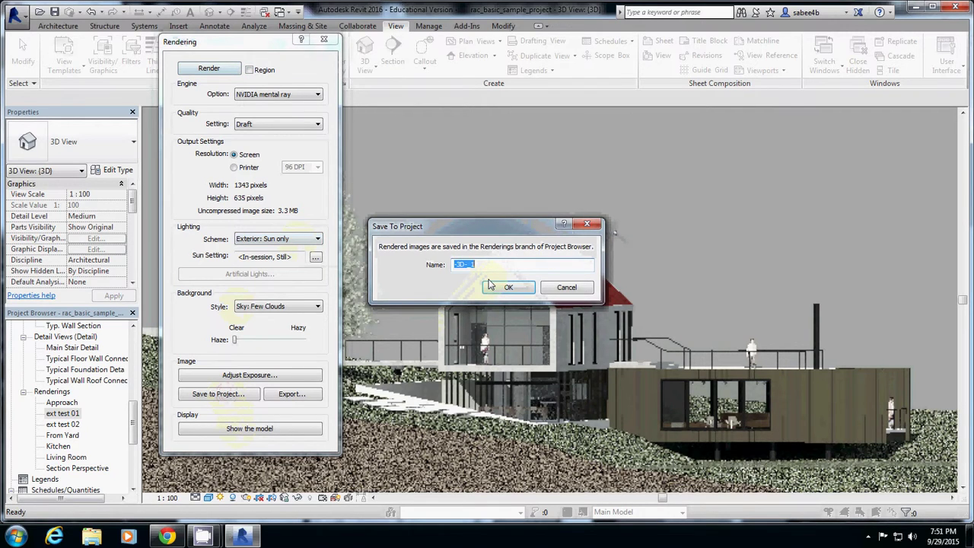
pyautogui.write('ext test')
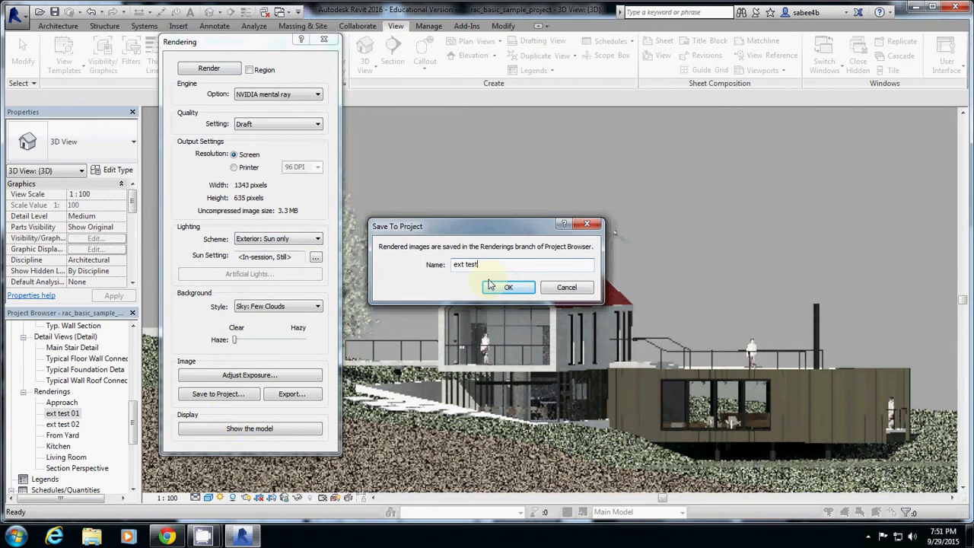
pyautogui.write(' 03')
pyautogui.click(491, 286)
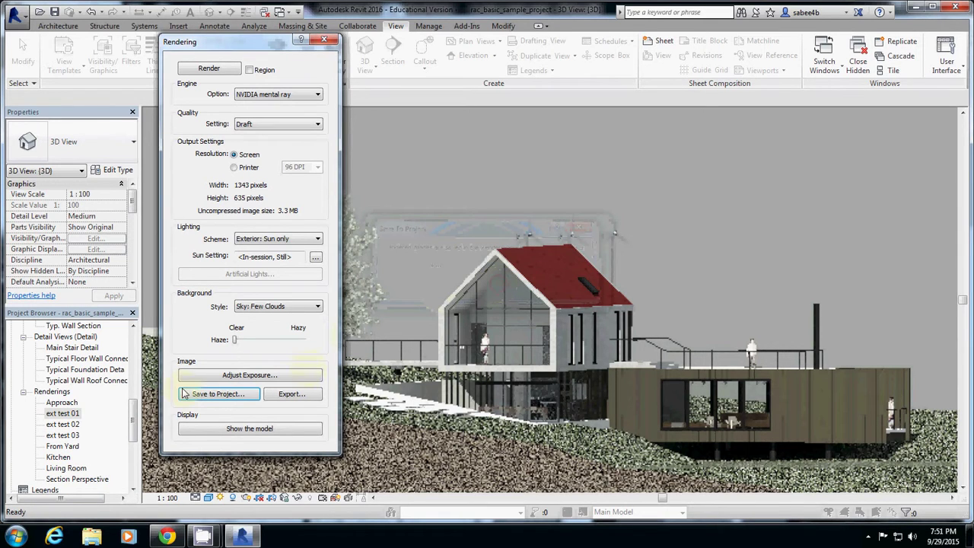
# Export the rendering to an image file named 'exterion rendining'
pyautogui.click(291, 394)
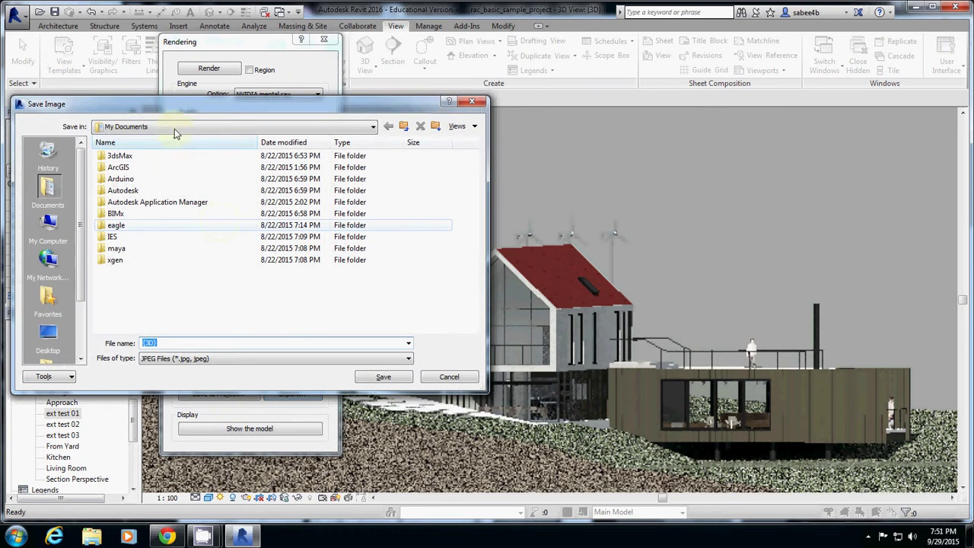
pyautogui.moveTo(181, 101); pyautogui.dragTo(284, 99)
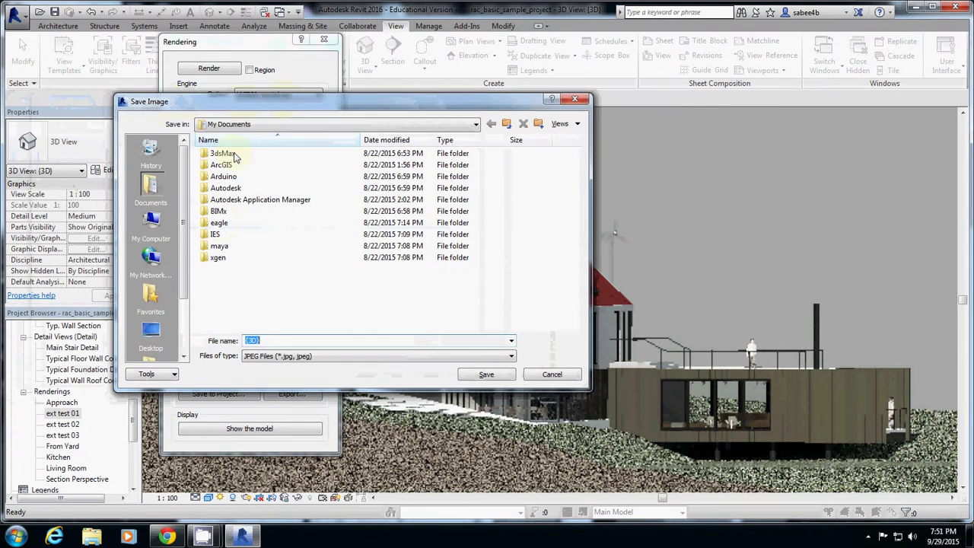
pyautogui.click(151, 223)
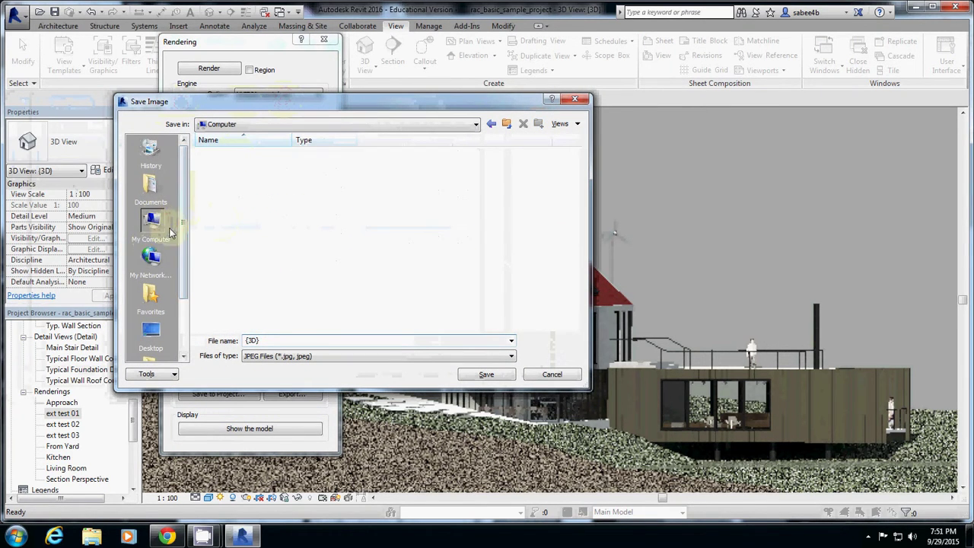
pyautogui.click(294, 342)
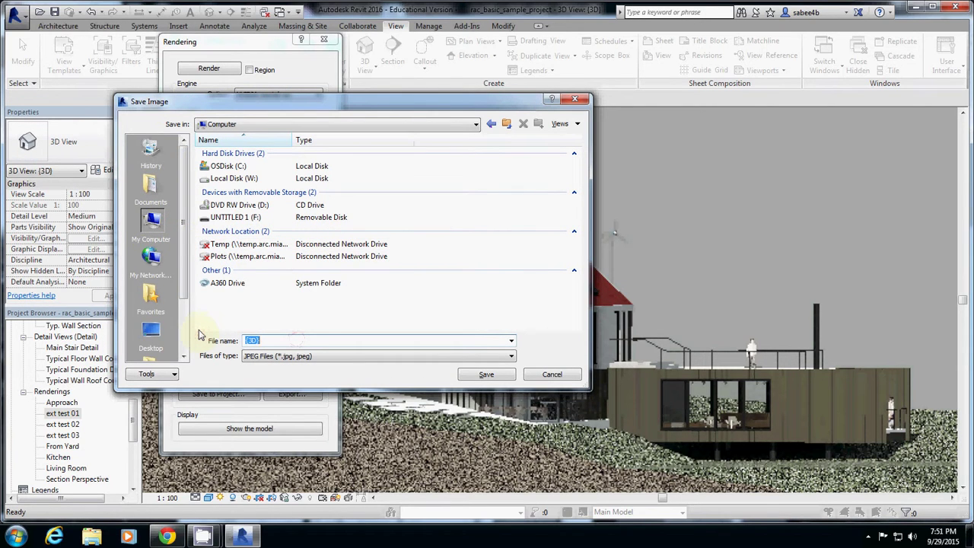
pyautogui.write('exterior renderi')
pyautogui.press('BackSpace')
pyautogui.write('ng')
# Save it as a TIFF file on the Desktop and close the Rendering dialog
pyautogui.rightClick(205, 332)
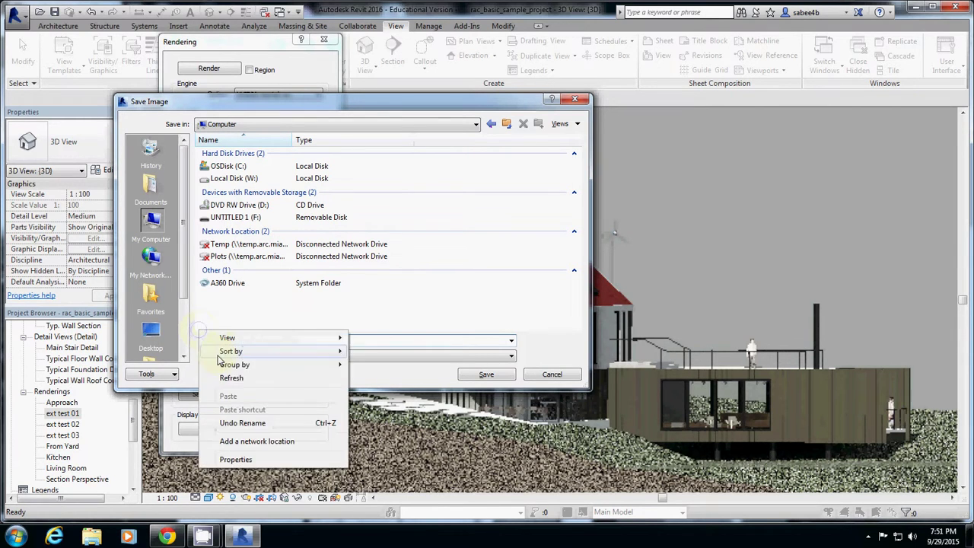
pyautogui.click(373, 356)
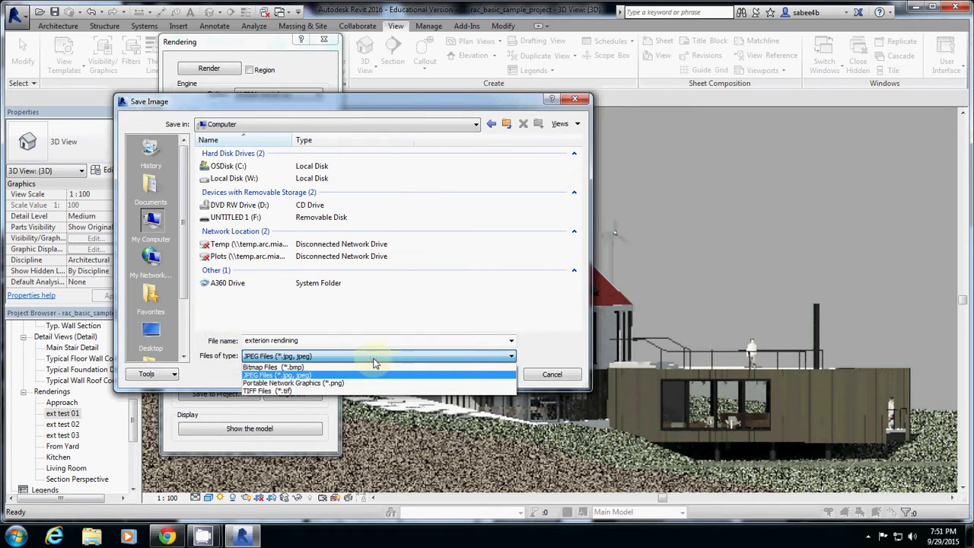
pyautogui.click(334, 391)
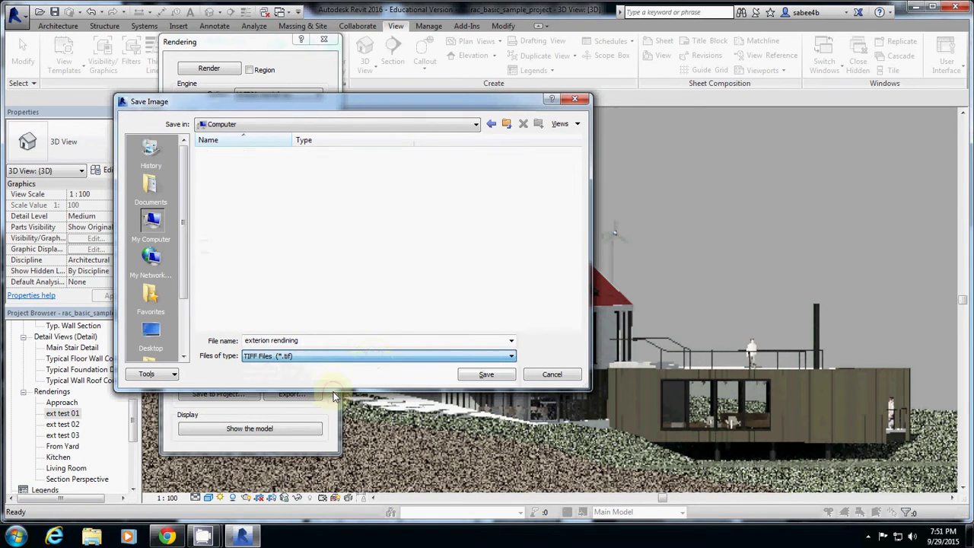
pyautogui.click(475, 375)
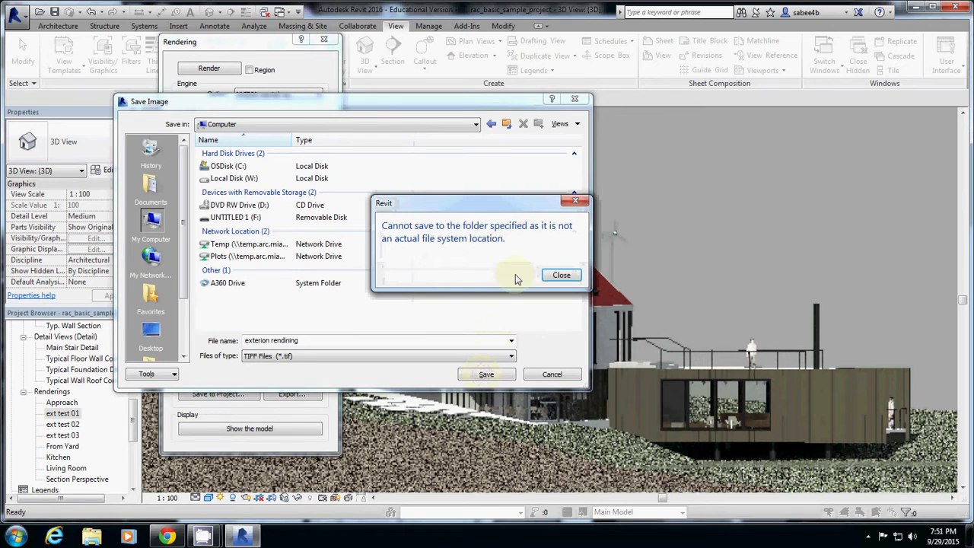
pyautogui.click(560, 275)
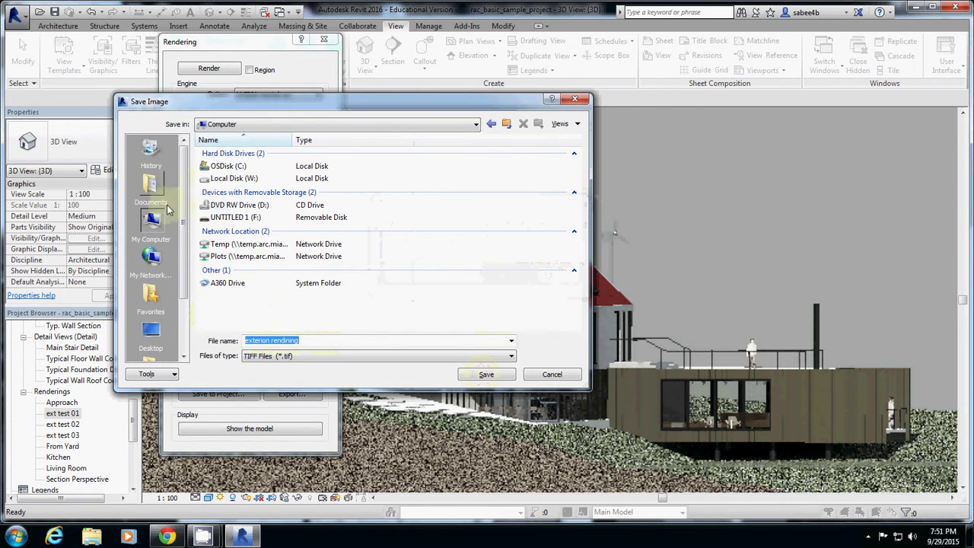
pyautogui.click(150, 329)
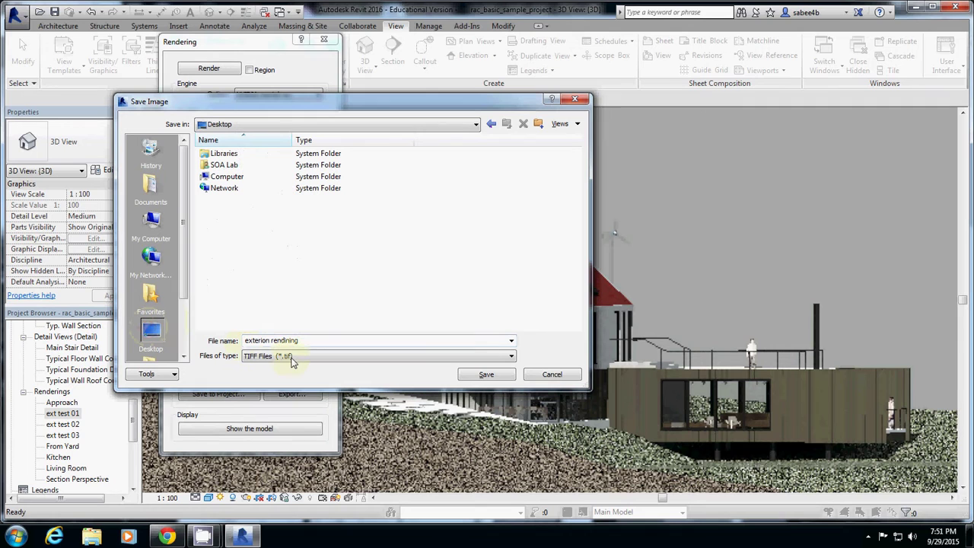
pyautogui.click(477, 377)
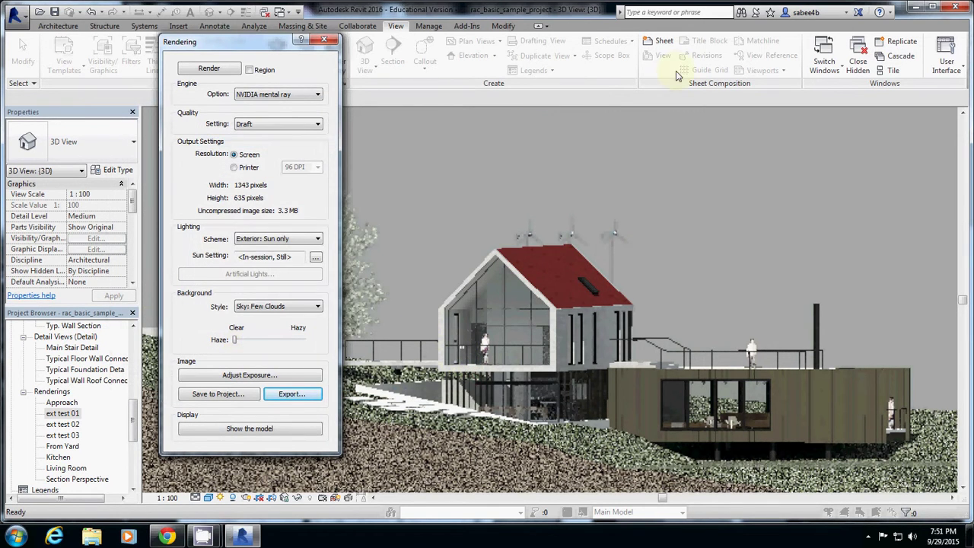
pyautogui.click(324, 40)
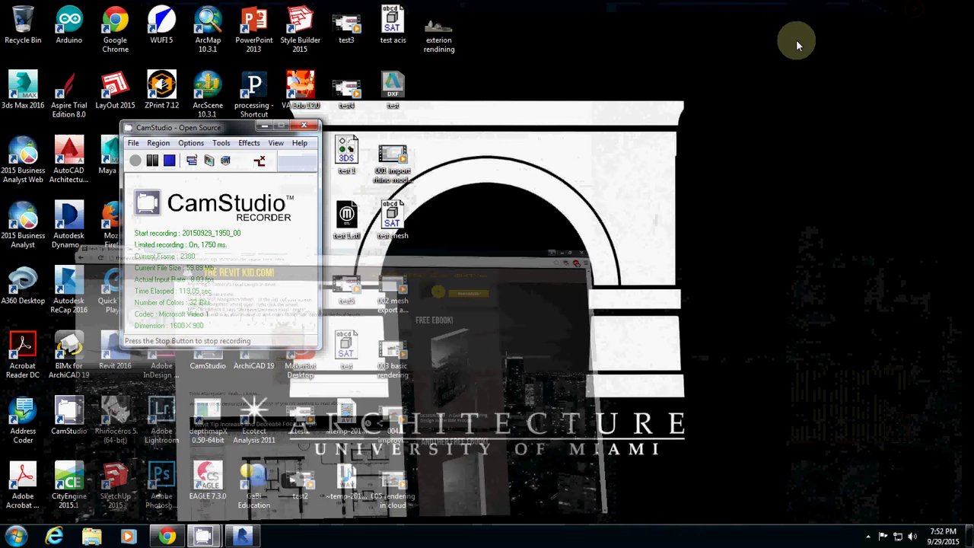
# Dismiss the CamStudio note and select the exported TIFF rendering icon on the desktop
pyautogui.click(304, 125)
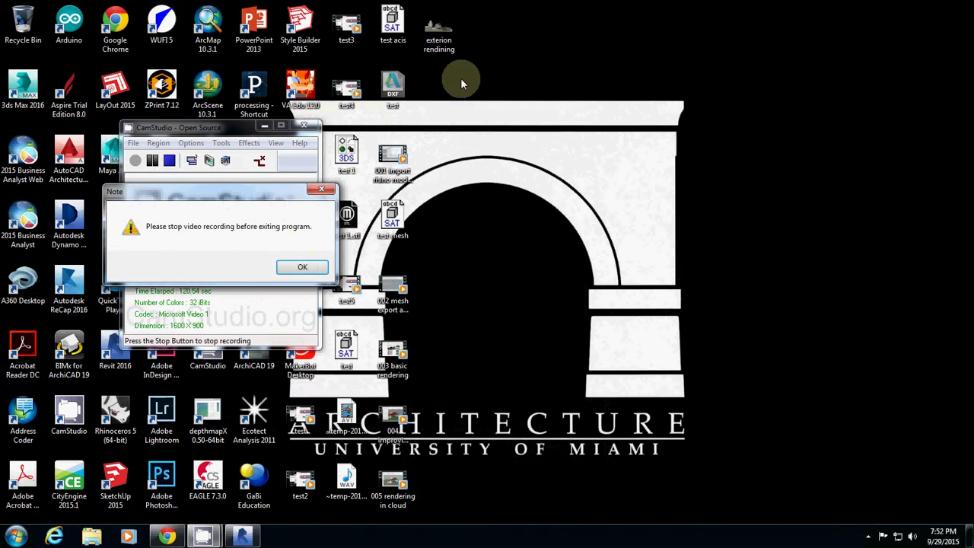
pyautogui.click(302, 266)
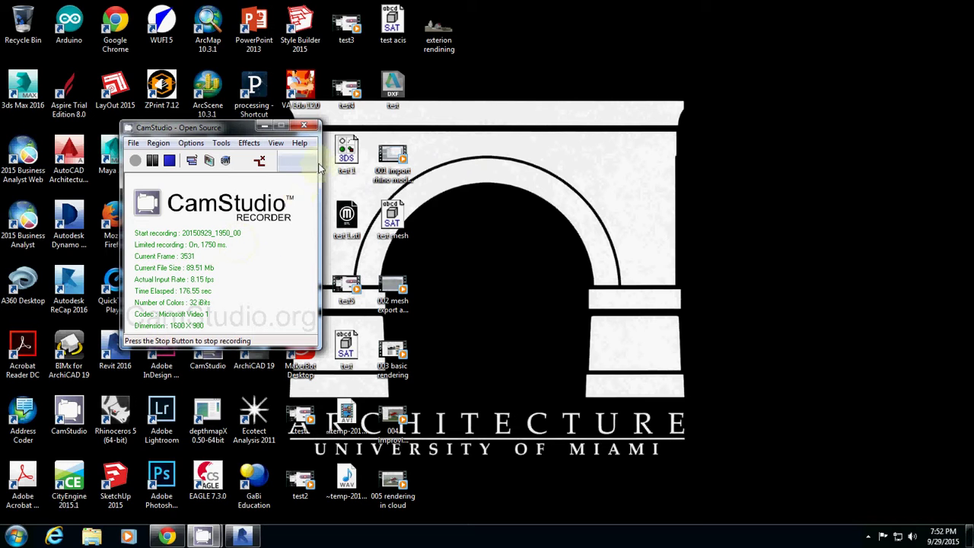
pyautogui.click(441, 31)
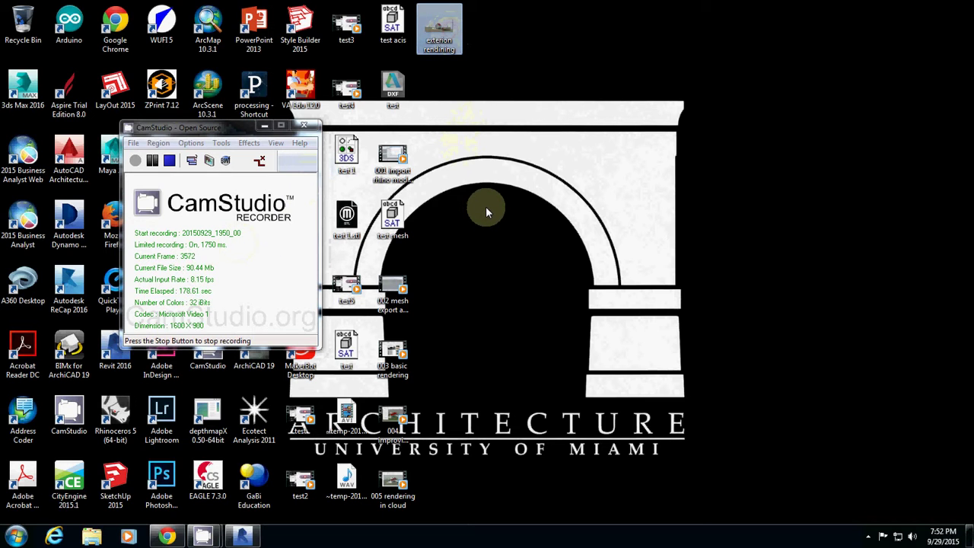